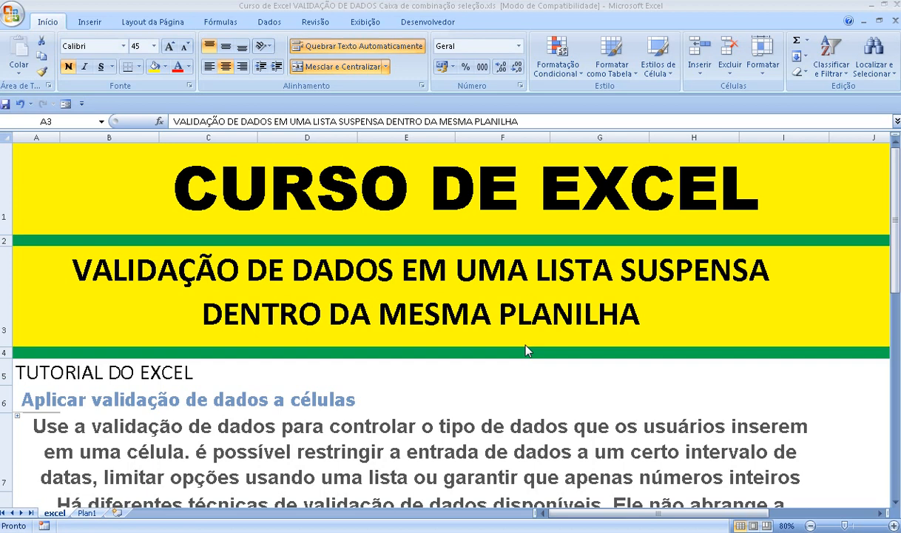
# - Increase the height of row 7 so the whole first paragraph fits in its merged cell
pyautogui.click(195, 445)
pyautogui.click(195, 445)
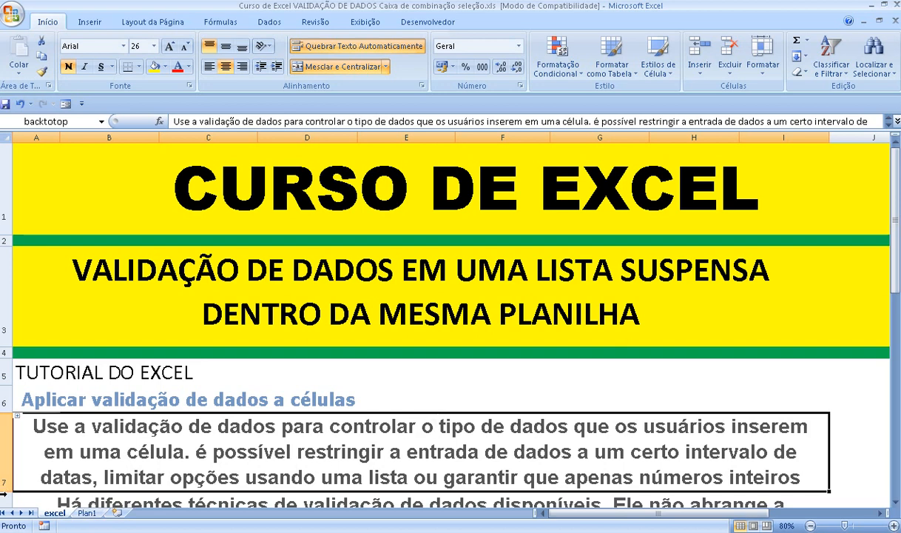
pyautogui.moveTo(3, 494); pyautogui.dragTo(6, 522)
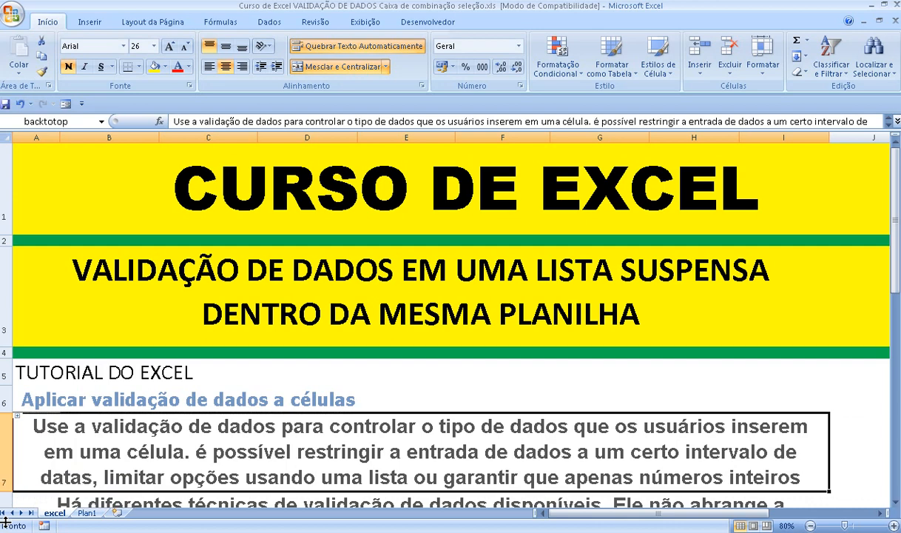
pyautogui.scroll(-1, 137, 452)
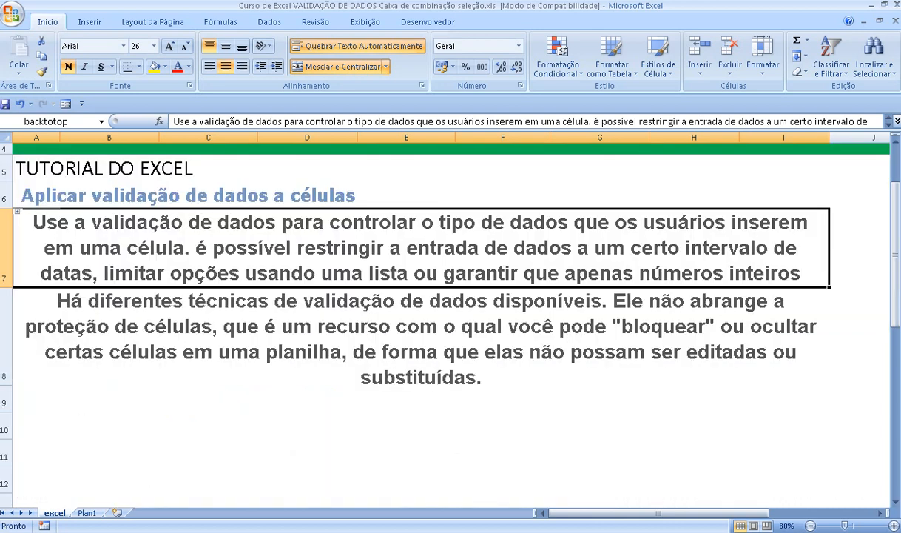
pyautogui.moveTo(3, 285); pyautogui.dragTo(2, 323)
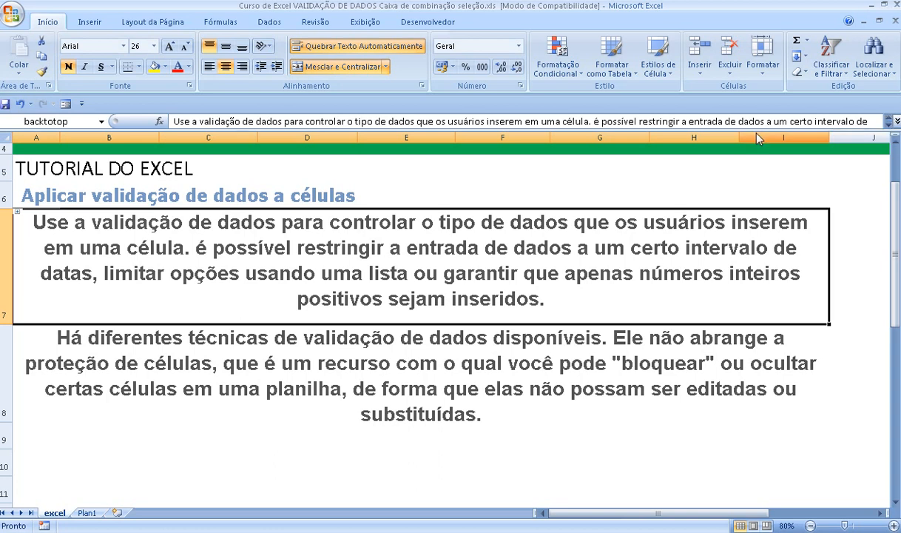
# - Retype the "é" before "possível" in the paragraph in row 7
pyautogui.click(596, 122)
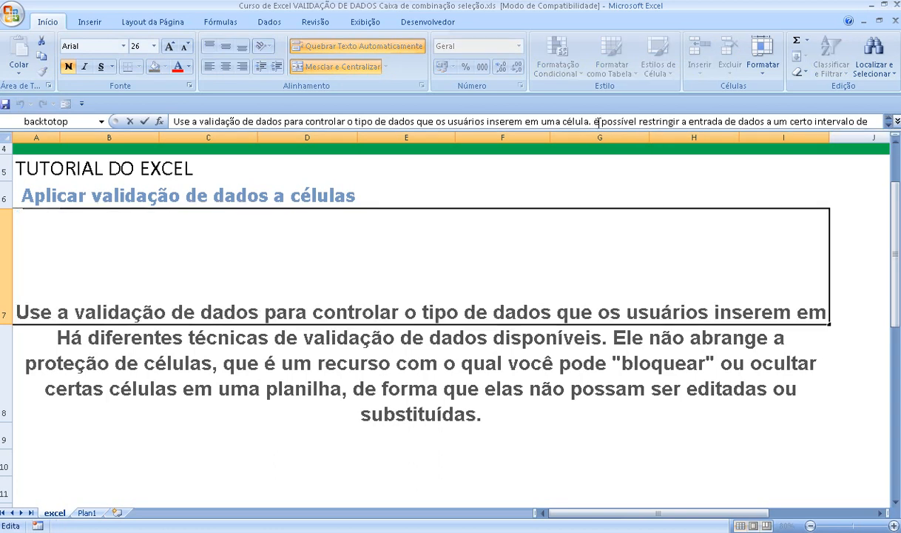
pyautogui.press('BackSpace')
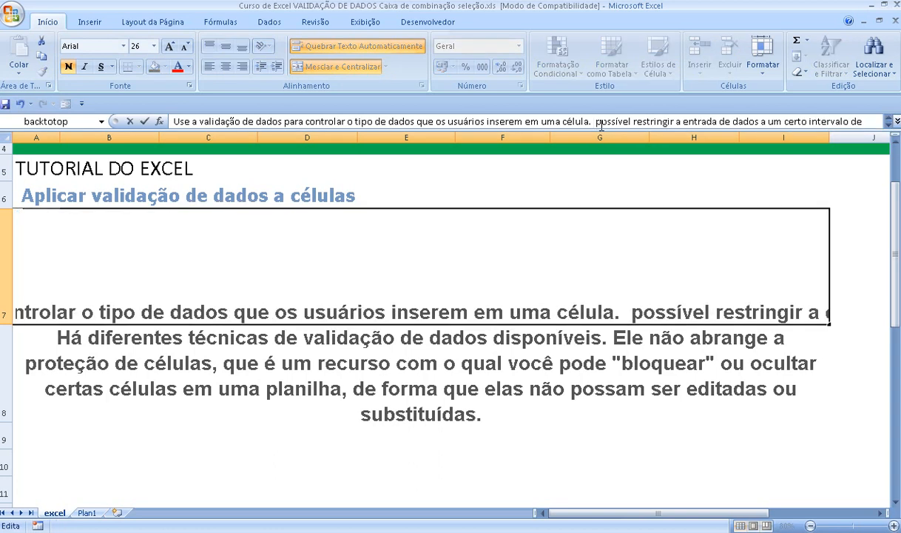
pyautogui.write('é')
pyautogui.press('Return')
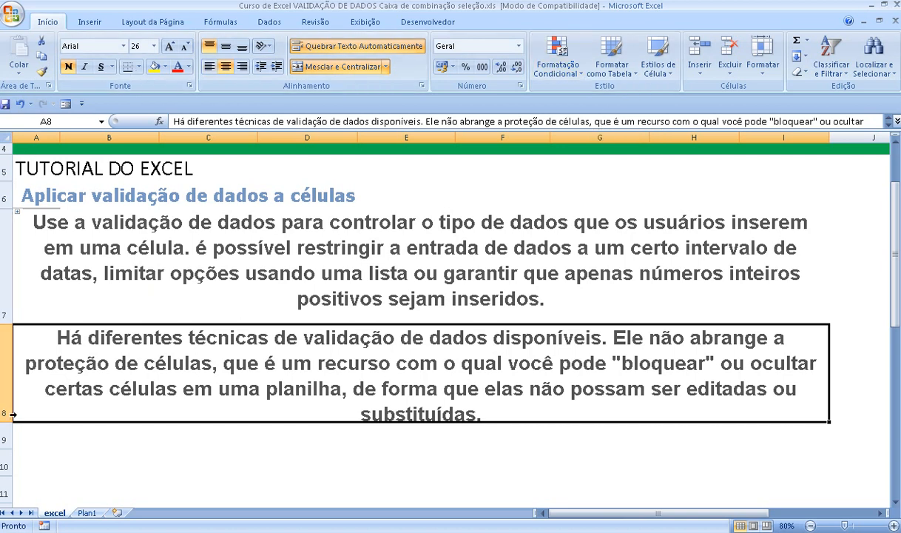
# - Slightly increase the height of row 8 so the last line of its paragraph fits
pyautogui.moveTo(7, 421); pyautogui.dragTo(7, 426)
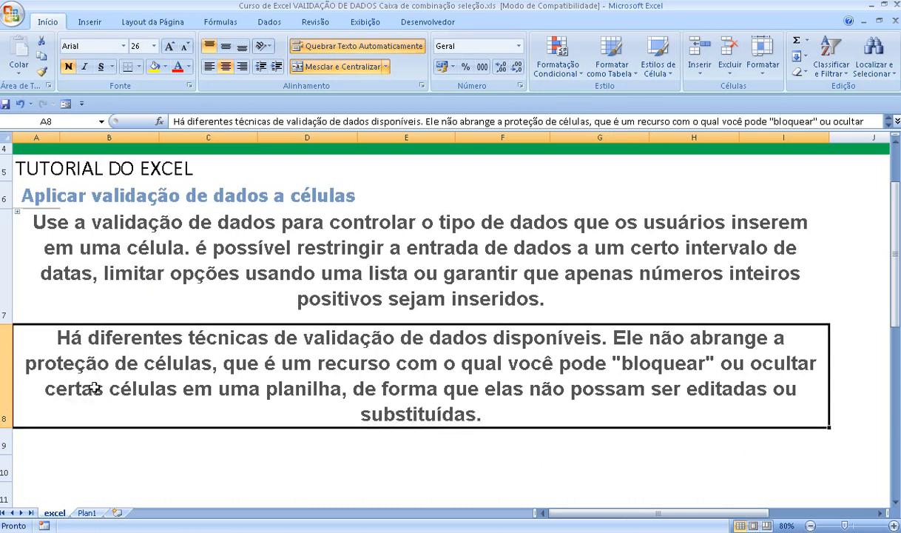
pyautogui.scroll(1, 96, 370)
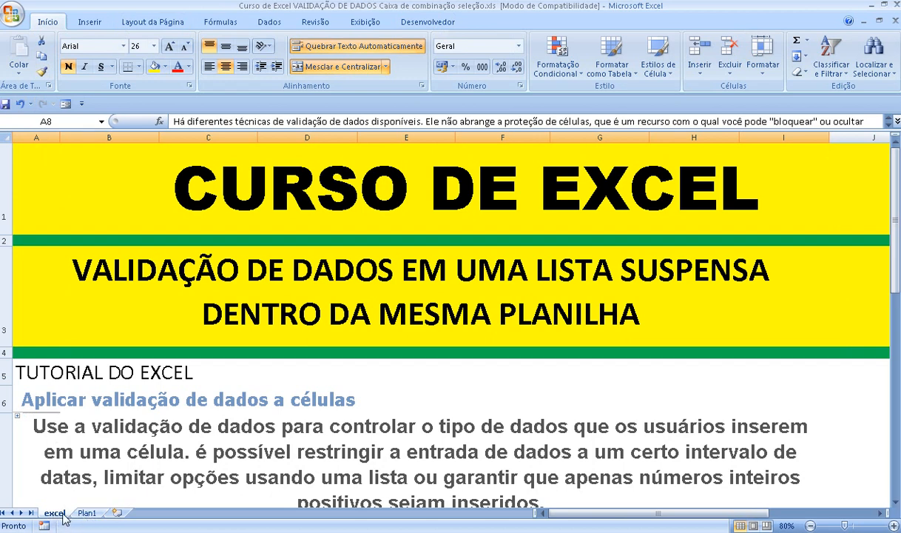
# - Enter the list options M and F in cells A11 and A12 of the excel sheet
pyautogui.click(89, 513)
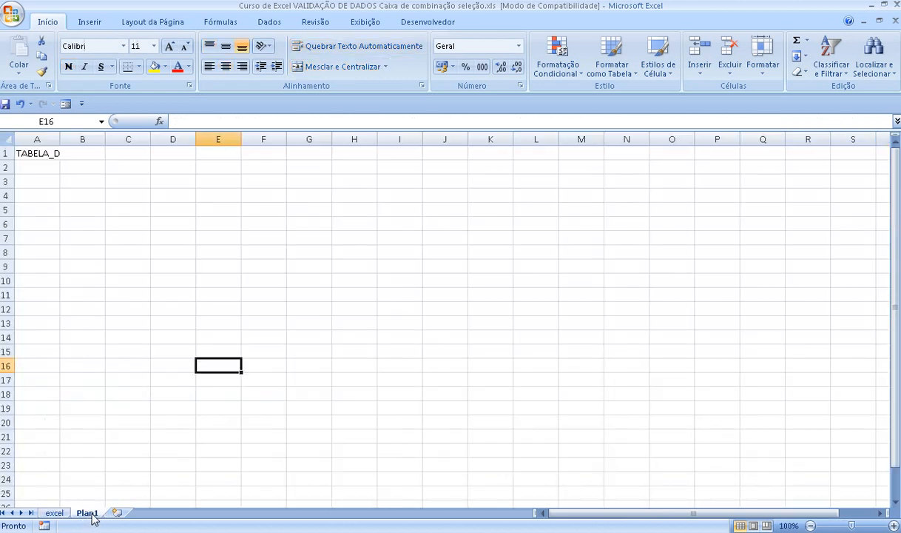
pyautogui.click(57, 514)
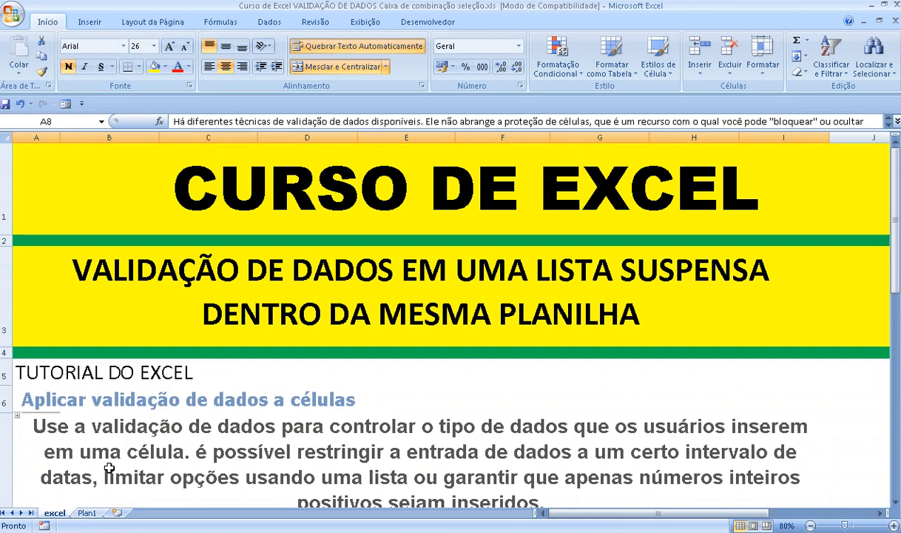
pyautogui.scroll(-2, 109, 467)
pyautogui.click(51, 426)
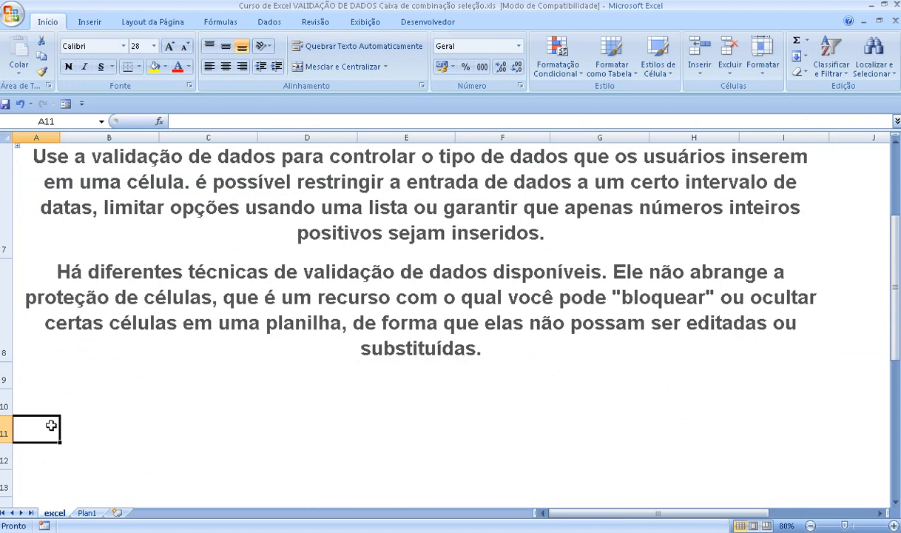
pyautogui.write('M')
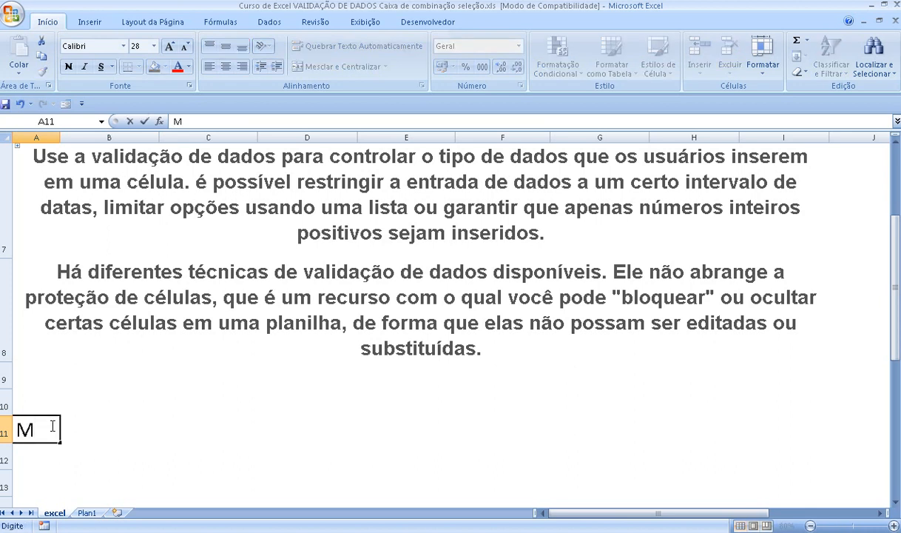
pyautogui.press('Return')
pyautogui.write('F')
pyautogui.press('Return')
# - Enter the column header "ETREVISTADO" in cell D10
pyautogui.press('Up')
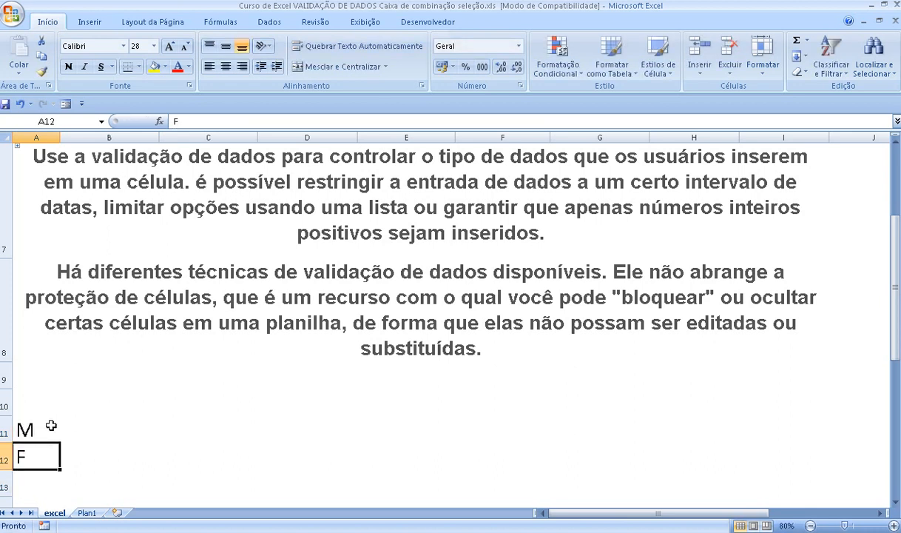
pyautogui.press('Up')
pyautogui.press('Right')
pyautogui.press('Right')
pyautogui.press('Right')
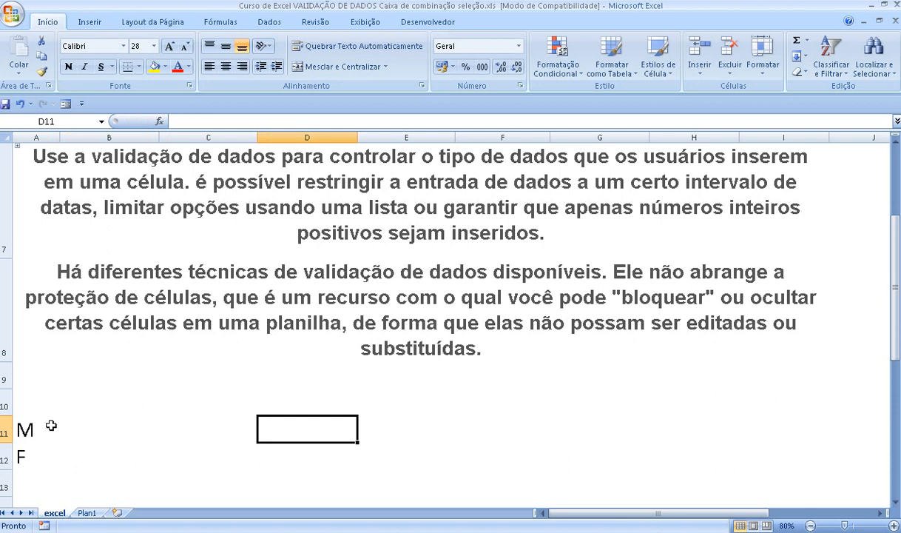
pyautogui.press('Up')
pyautogui.write('N')
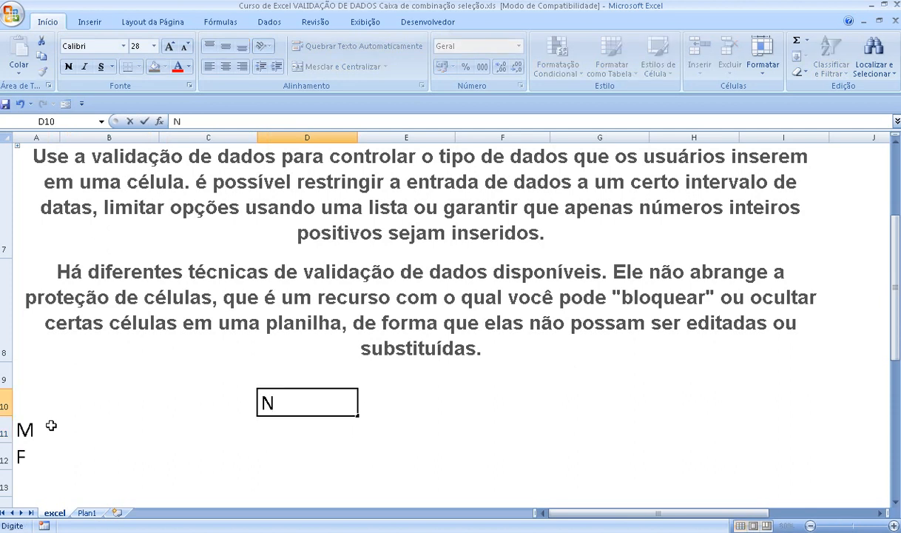
pyautogui.press('BackSpace')
pyautogui.write('ETREVISTADO')
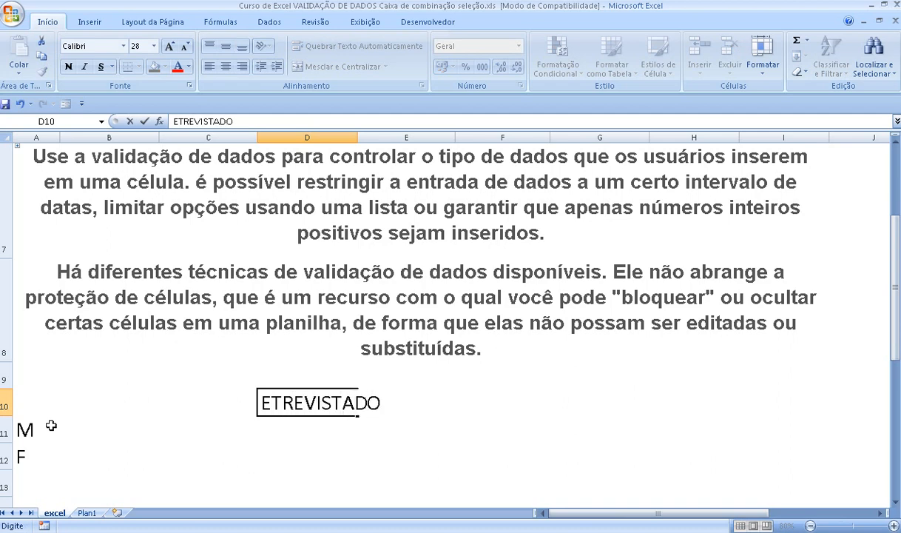
pyautogui.press('Return')
# - Number the interviewees from 1 to 6 in cells D11 to D16
pyautogui.write('1')
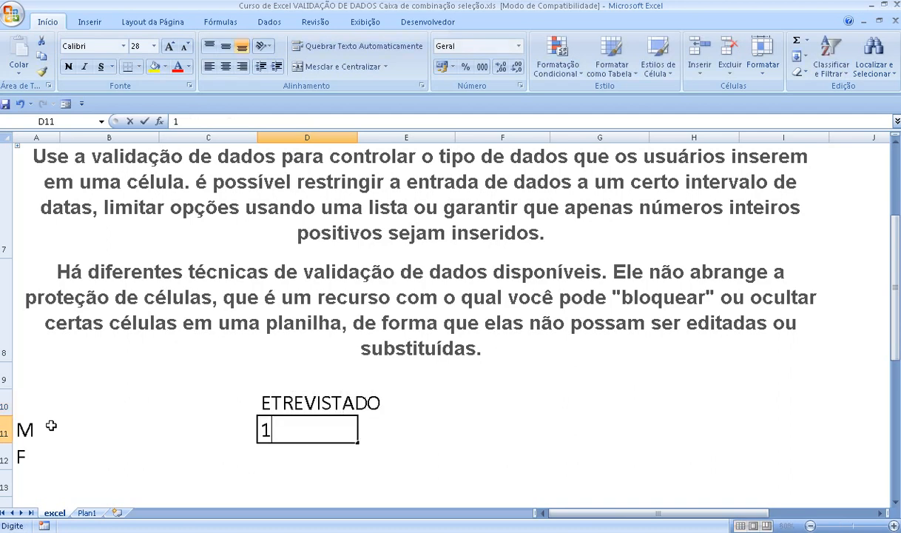
pyautogui.press('Return')
pyautogui.write('2')
pyautogui.press('Return')
pyautogui.write('3')
pyautogui.press('Return')
pyautogui.write('4')
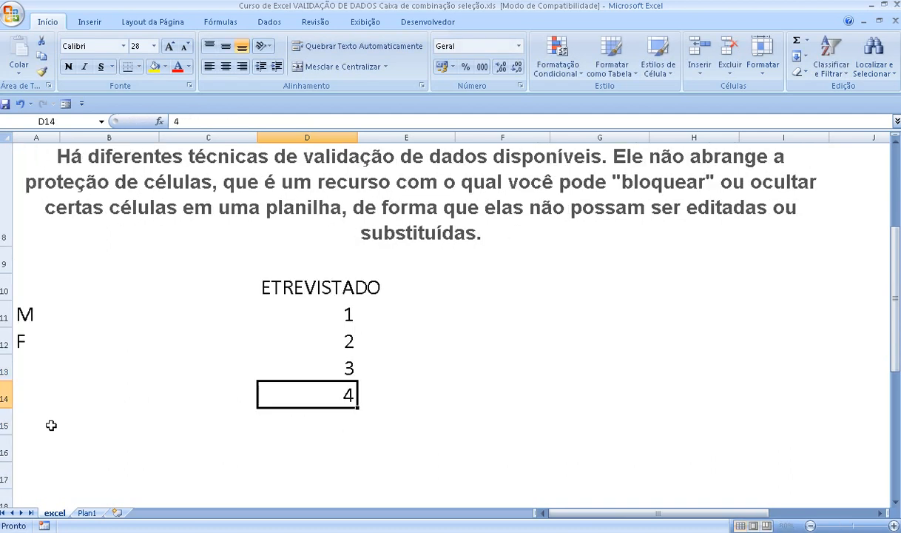
pyautogui.press('Return')
pyautogui.write('5')
pyautogui.press('Return')
pyautogui.write('6')
pyautogui.press('Return')
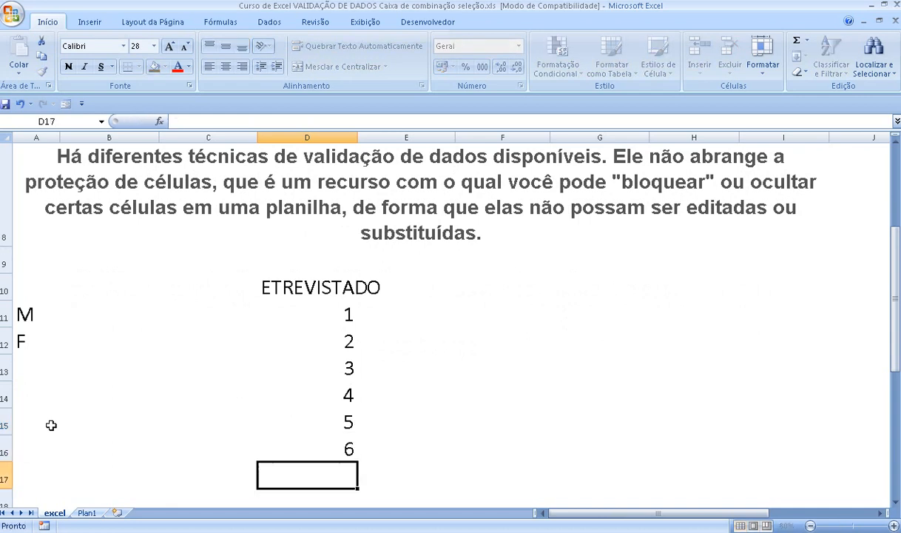
# - Enter the column header "SEXO" in cell E10
pyautogui.click(428, 288)
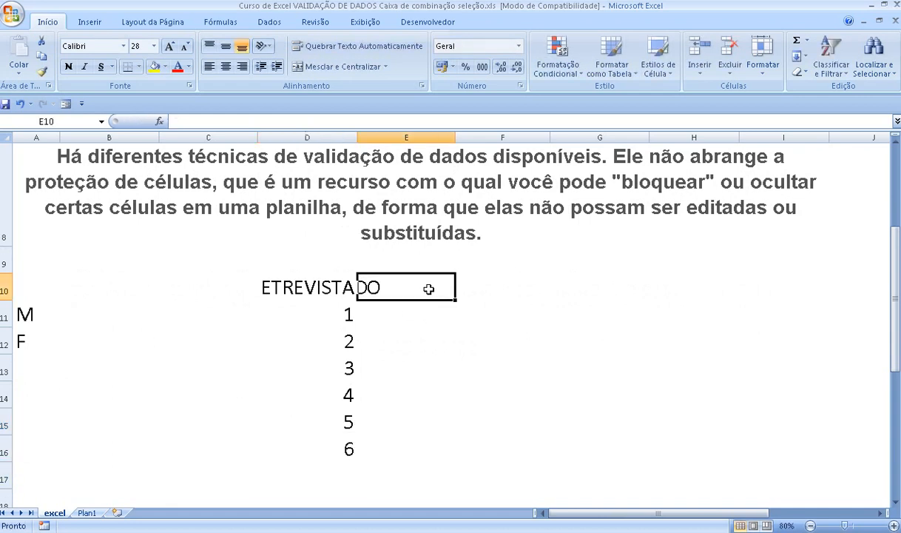
pyautogui.write('SEXO')
pyautogui.press('Return')
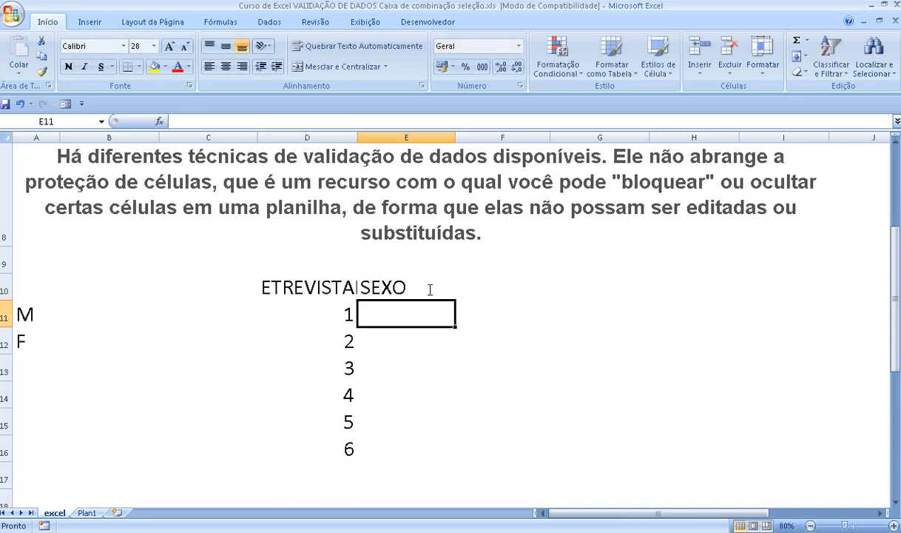
# - Correct the header in cell D10 to "ENTREVISTADO" by inserting the missing N
pyautogui.click(304, 278)
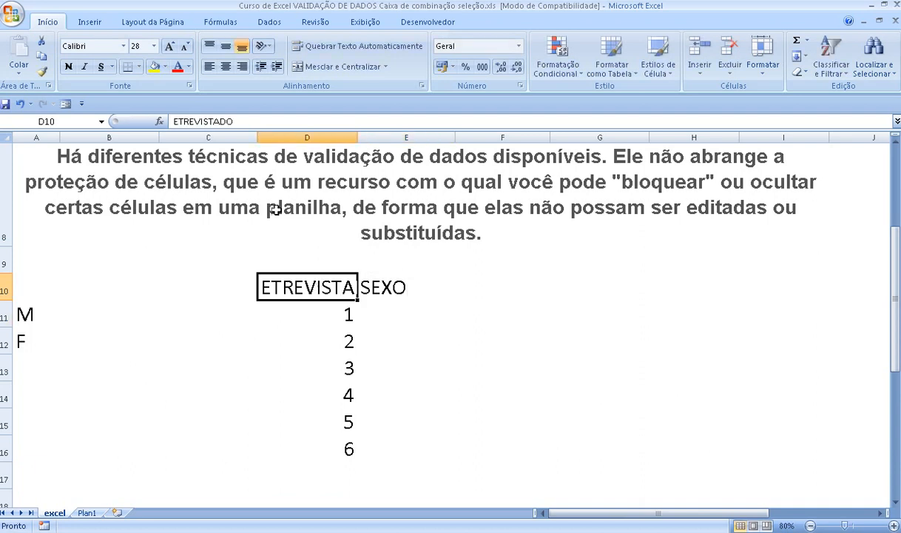
pyautogui.click(178, 122)
pyautogui.write('N')
pyautogui.press('Return')
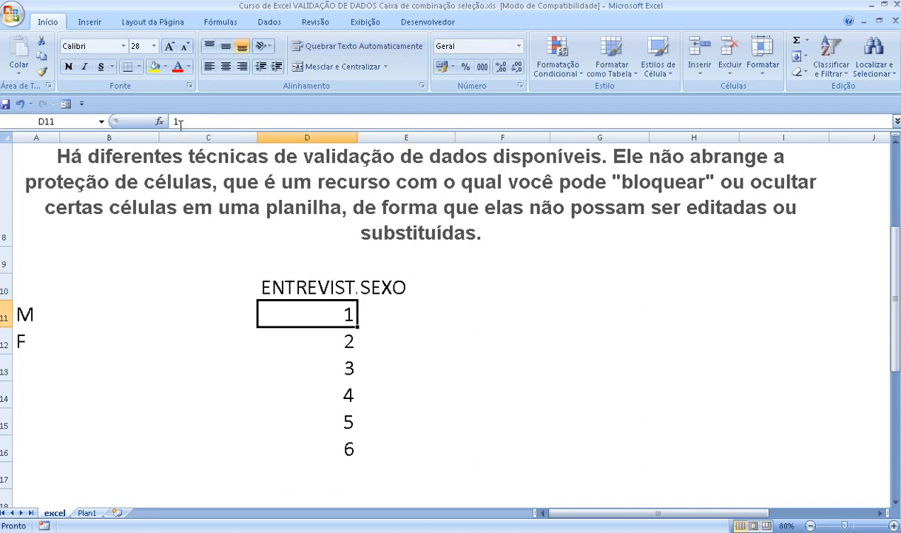
# - Fill the SEXO column for interviewees 1 to 6 with M, F, F, F, M and F
pyautogui.click(382, 311)
pyautogui.write('M')
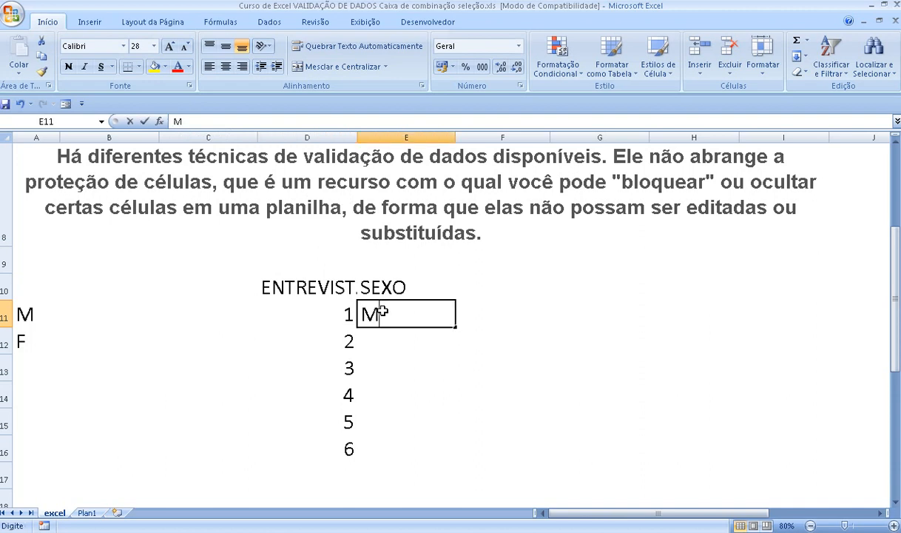
pyautogui.press('Return')
pyautogui.write('F')
pyautogui.press('Return')
pyautogui.write('F')
pyautogui.press('Return')
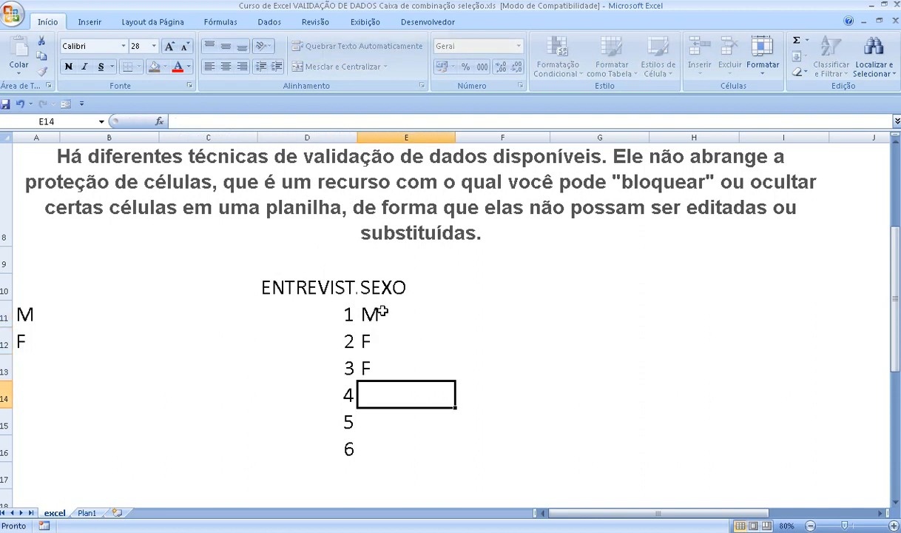
pyautogui.write('F')
pyautogui.press('Return')
pyautogui.press('Return')
pyautogui.write('F')
pyautogui.press('Return')
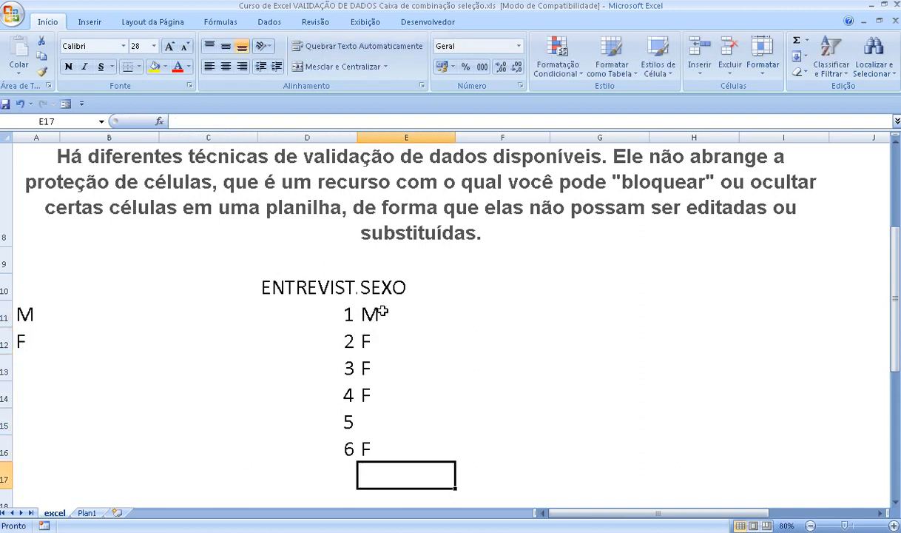
pyautogui.press('Up')
pyautogui.press('Up')
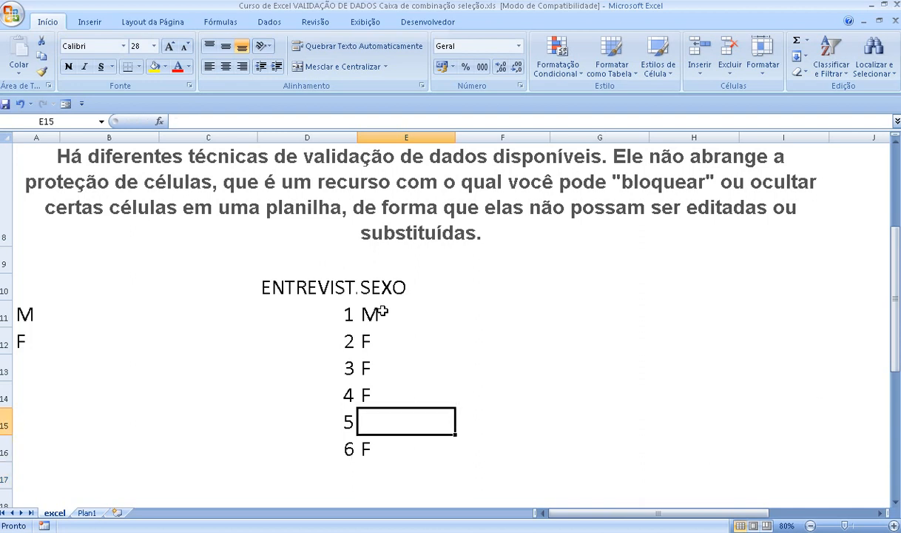
pyautogui.write('M')
pyautogui.press('Return')
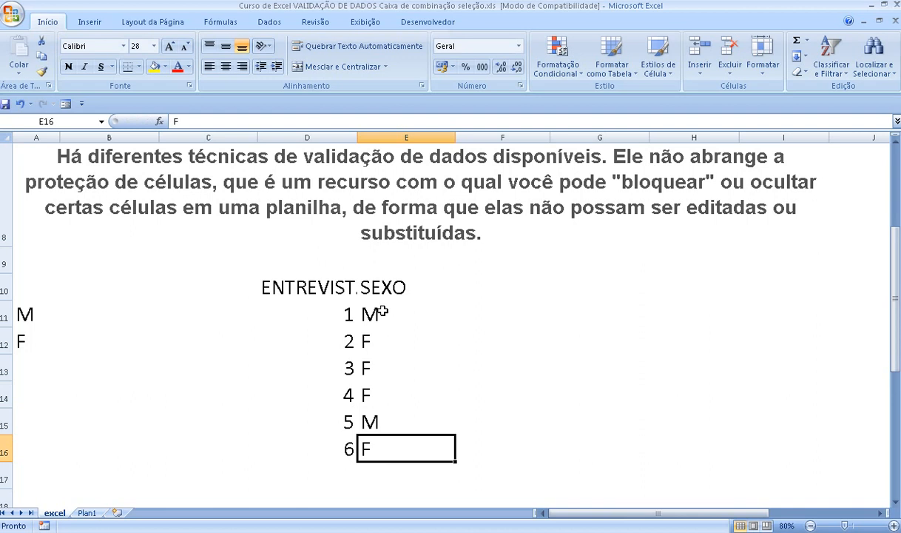
# - Replace the SEXO entry of interviewee 2 in cell E12 with the invalid value D
pyautogui.click(407, 341)
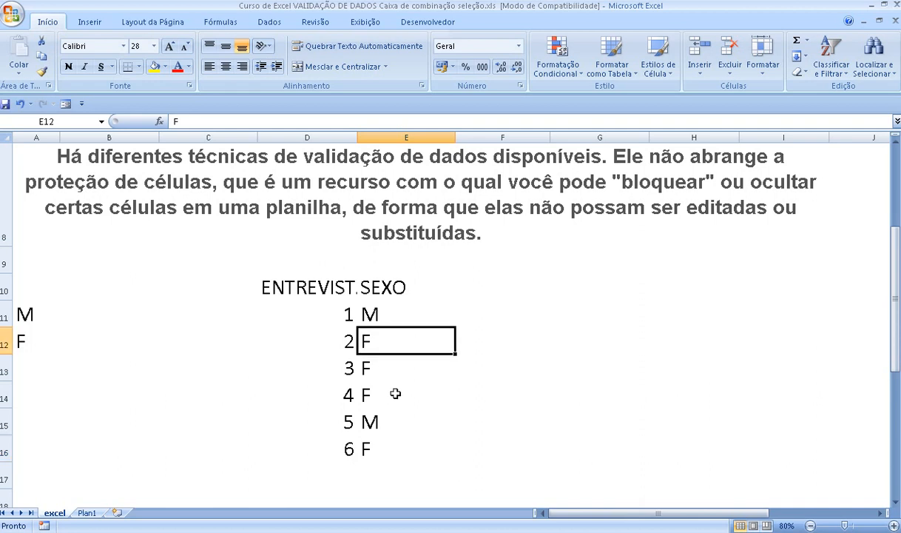
pyautogui.write('D')
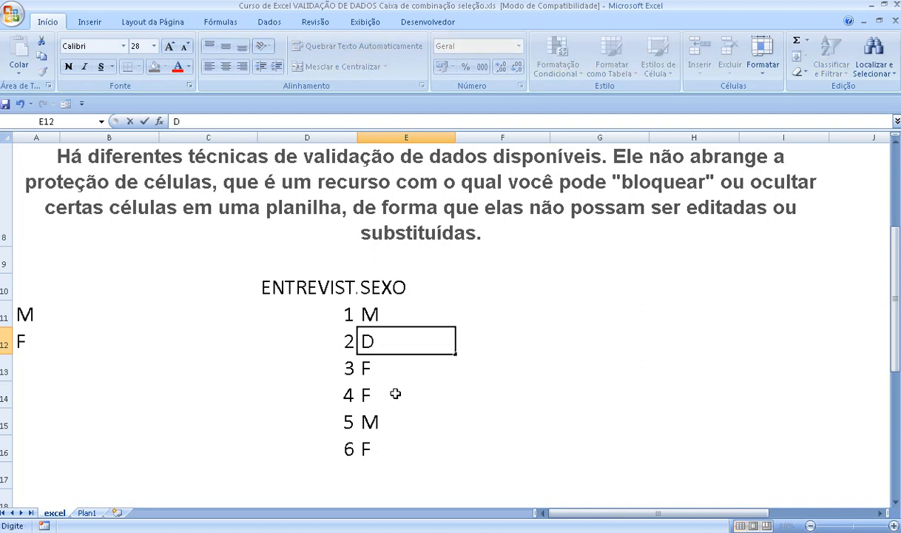
pyautogui.press('Return')
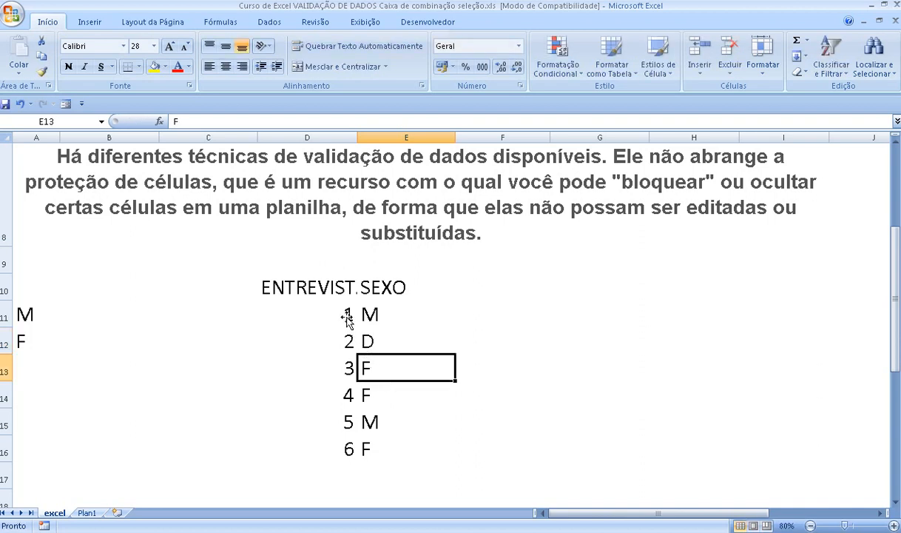
# - Check the SEXO entries in E11 to E16 for values other than the options M and F
pyautogui.moveTo(346, 318); pyautogui.dragTo(362, 447)
pyautogui.click(655, 364)
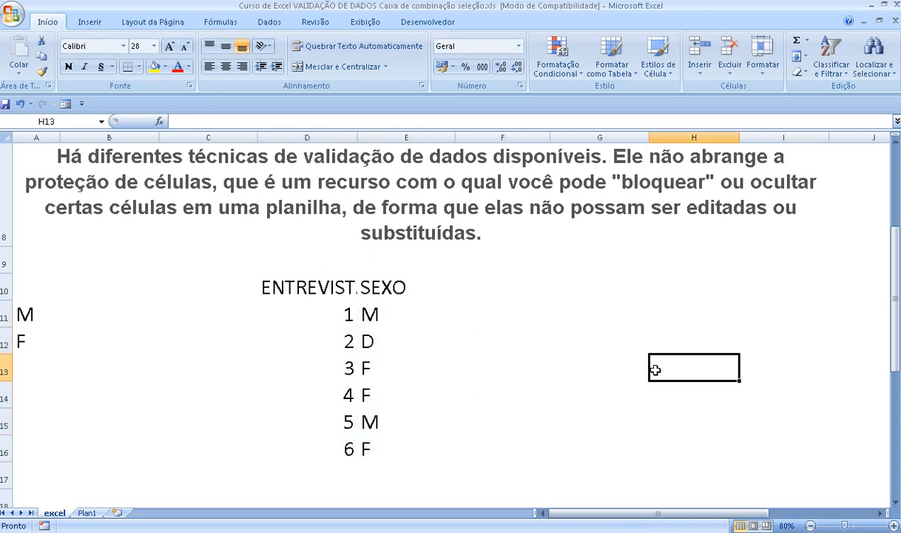
pyautogui.click(361, 313)
pyautogui.click(366, 421)
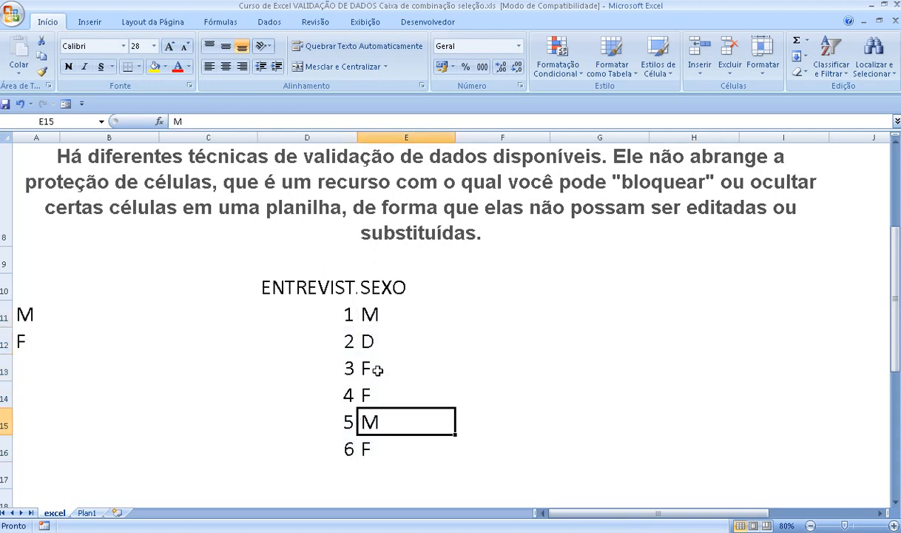
pyautogui.click(374, 368)
pyautogui.click(366, 392)
pyautogui.click(370, 446)
pyautogui.click(373, 340)
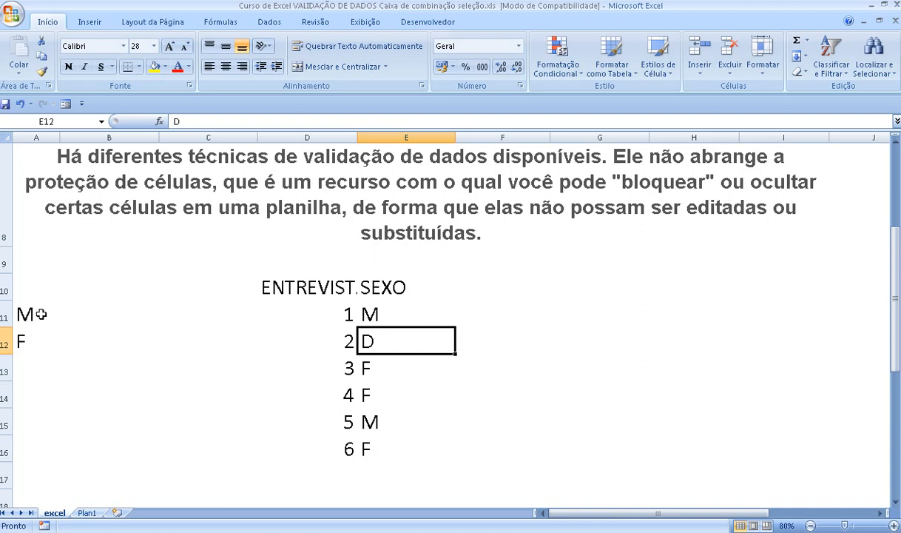
# - Apply data validation of type Lista to cell G11, using the options in A11:A12 as its source
pyautogui.click(58, 388)
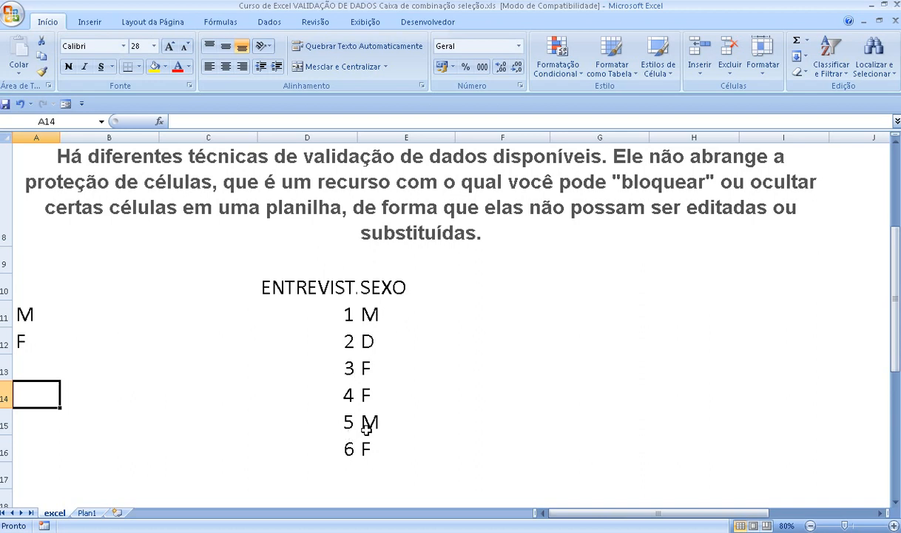
pyautogui.click(594, 295)
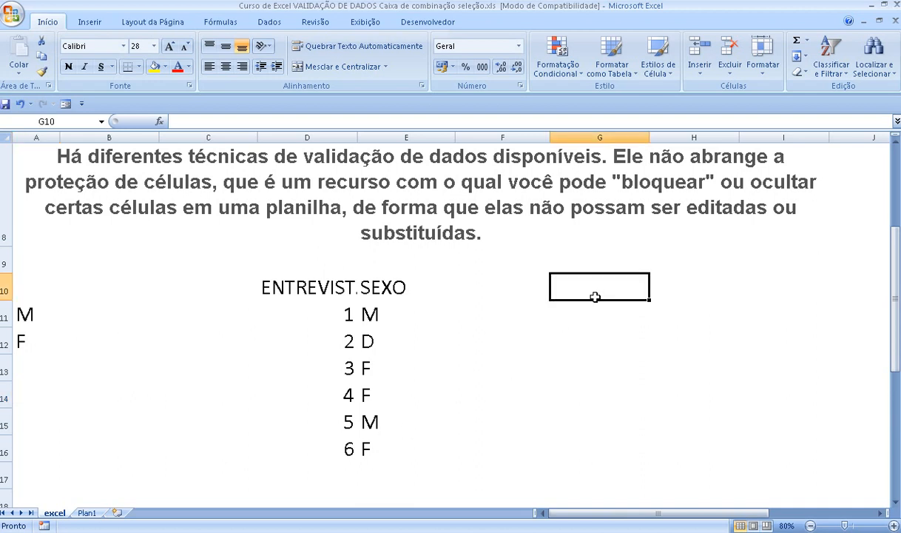
pyautogui.click(592, 314)
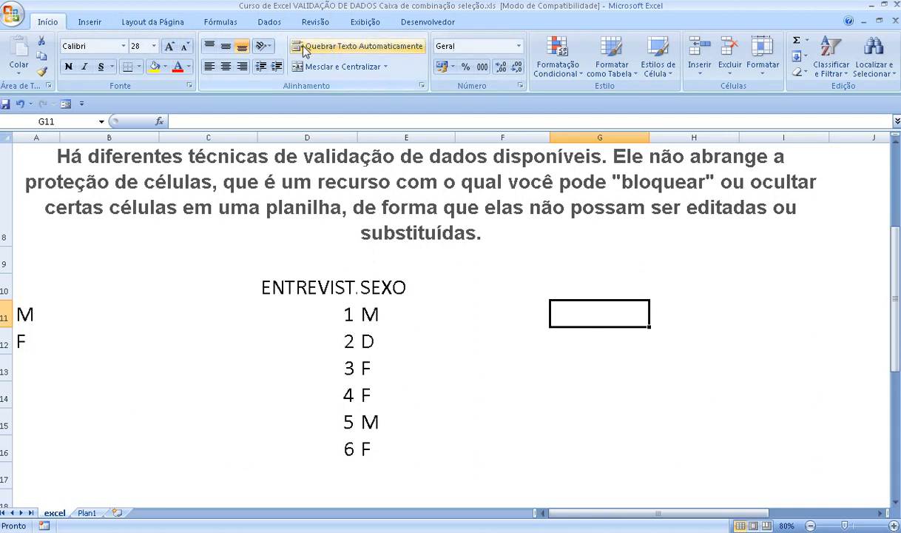
pyautogui.click(271, 23)
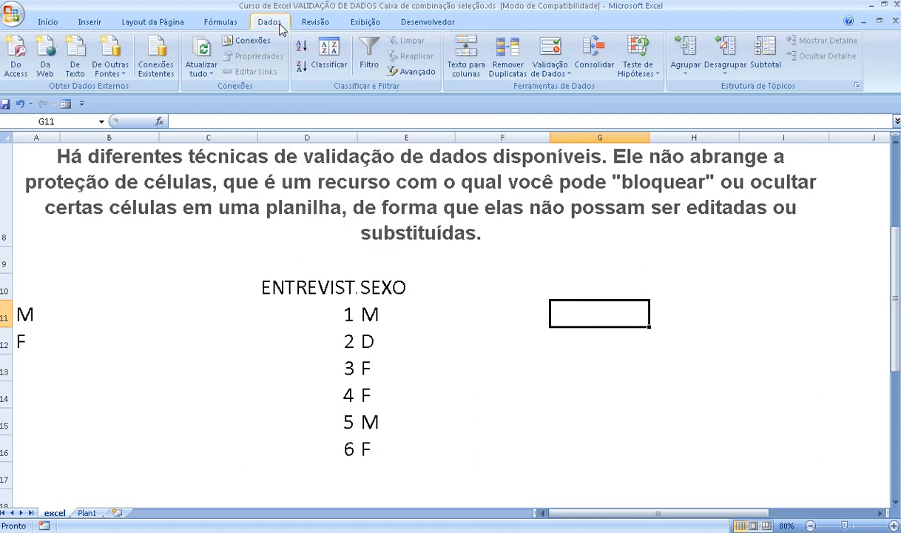
pyautogui.click(570, 77)
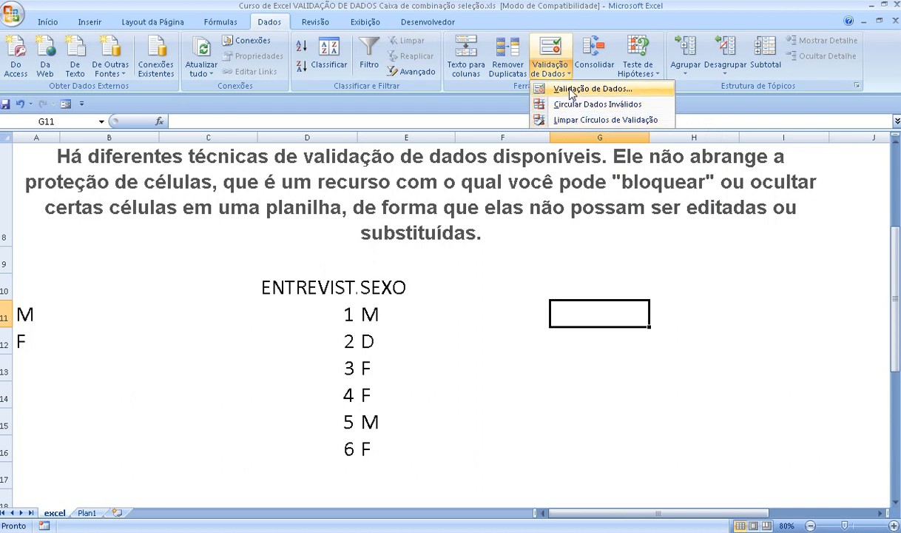
pyautogui.click(570, 90)
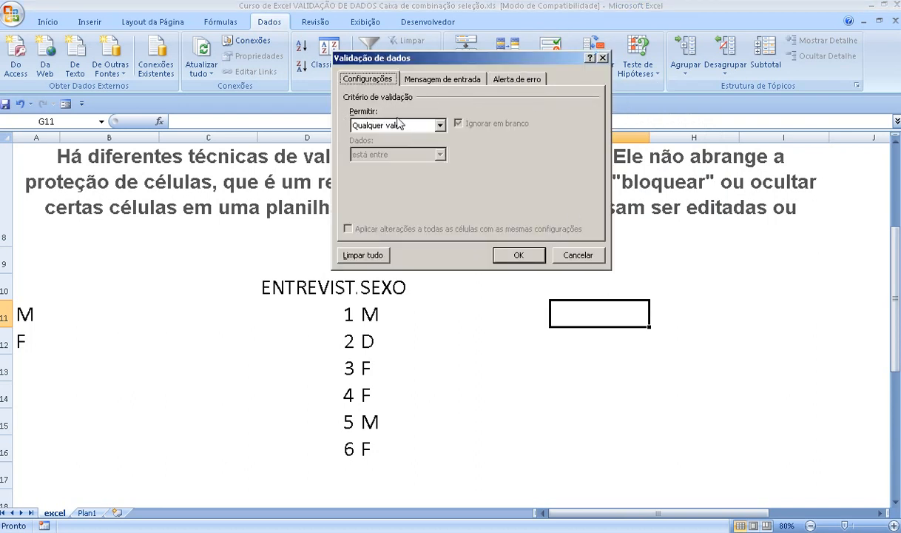
pyautogui.click(440, 126)
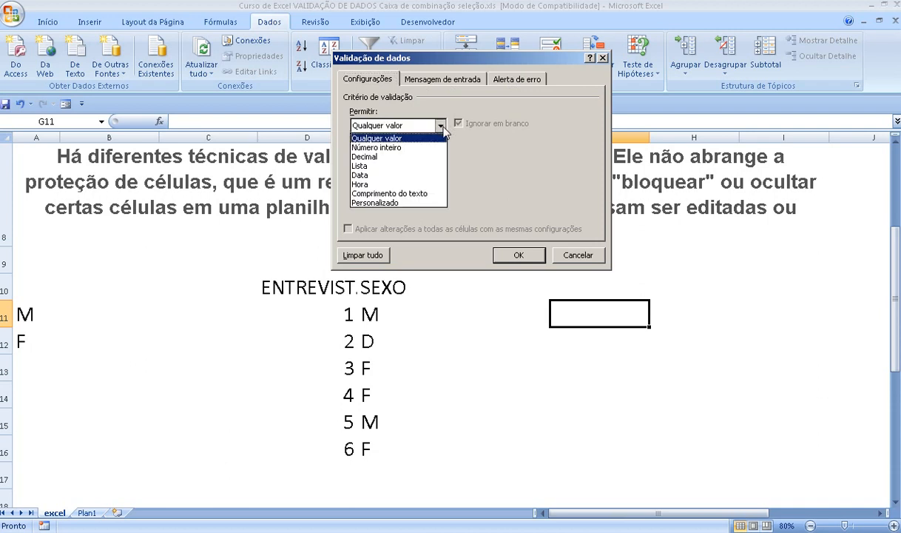
pyautogui.click(367, 166)
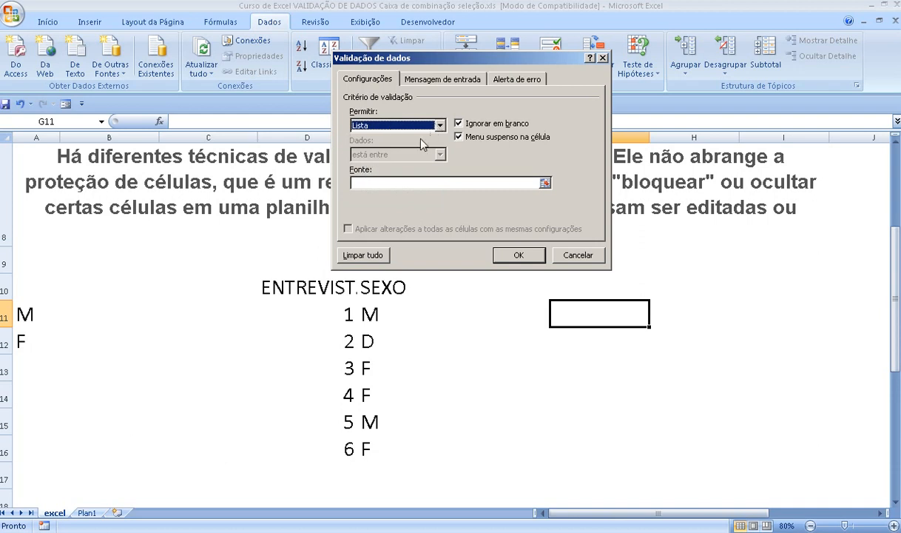
pyautogui.click(360, 183)
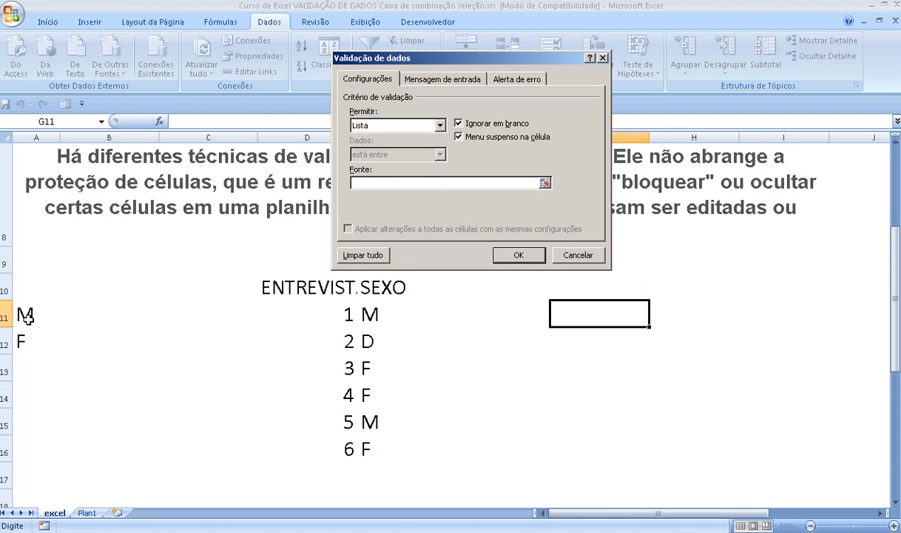
pyautogui.moveTo(26, 309); pyautogui.dragTo(54, 341)
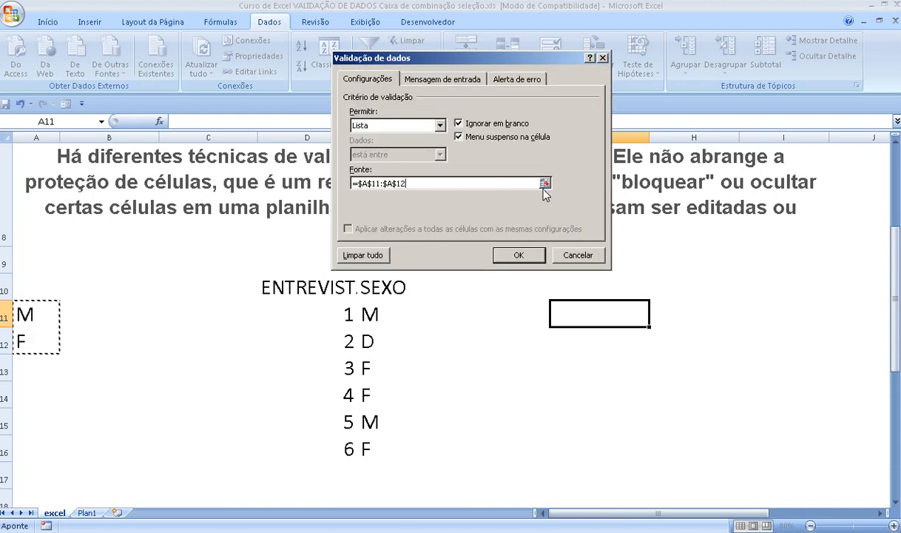
pyautogui.click(524, 254)
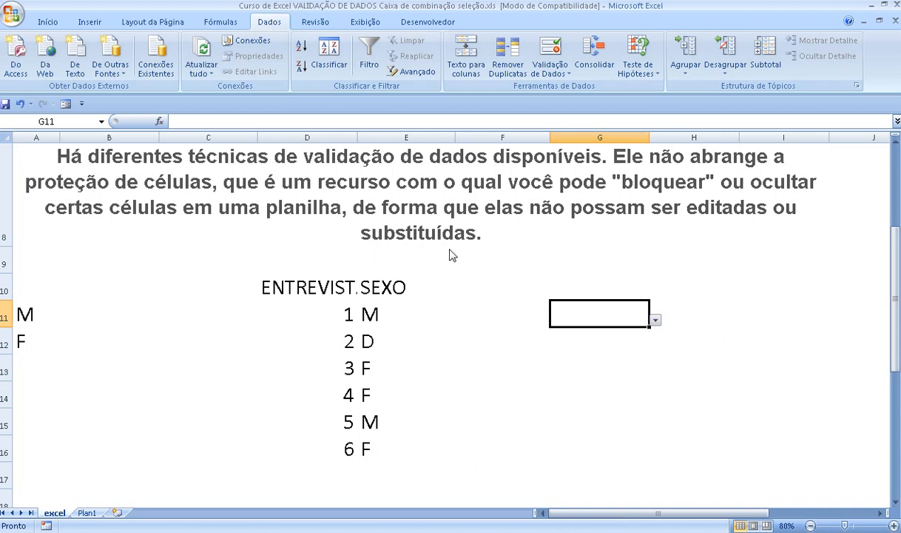
# - Widen column D until the full ENTREVISTADO header fits inside it
pyautogui.click(205, 406)
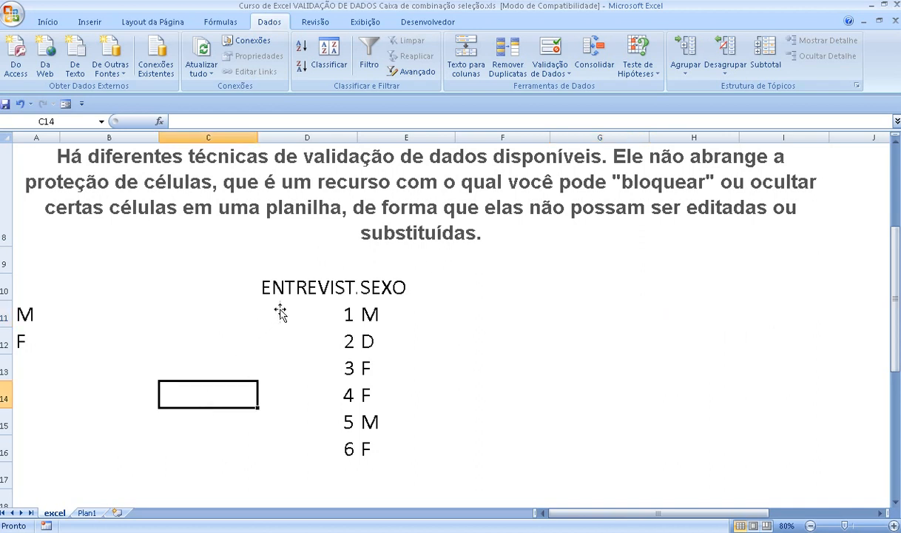
pyautogui.moveTo(358, 136); pyautogui.dragTo(409, 138)
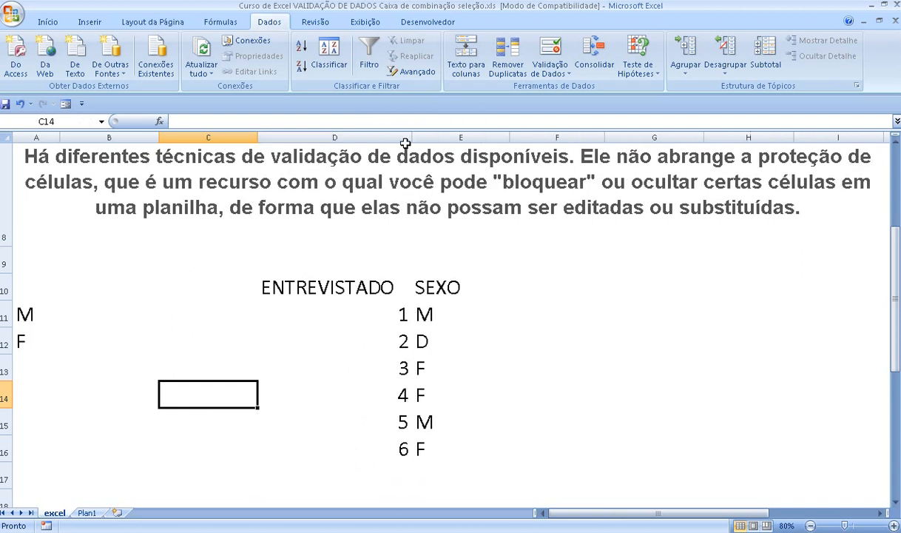
# - Enter the header "ENTREVISTADO" in cell G10, above the cell with the drop-down list
pyautogui.click(644, 281)
pyautogui.click(577, 286)
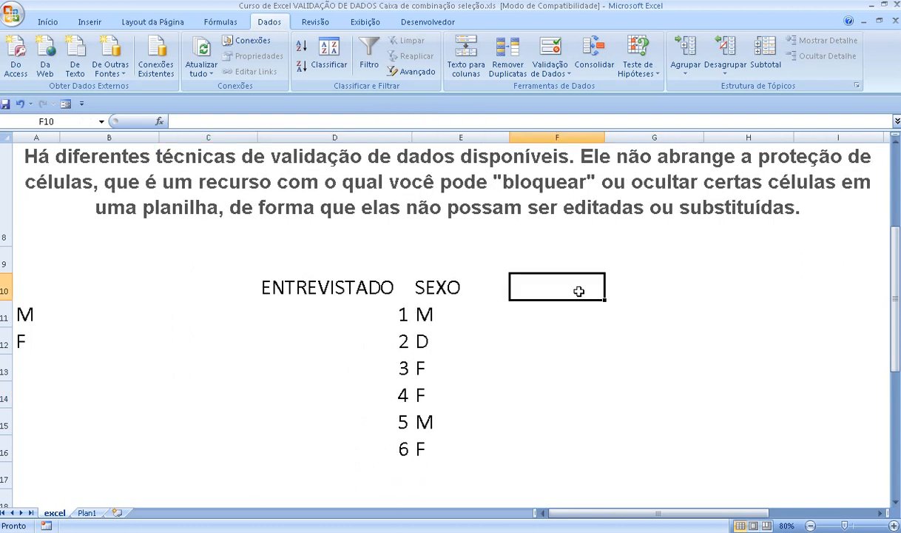
pyautogui.click(591, 314)
pyautogui.click(620, 295)
pyautogui.click(628, 318)
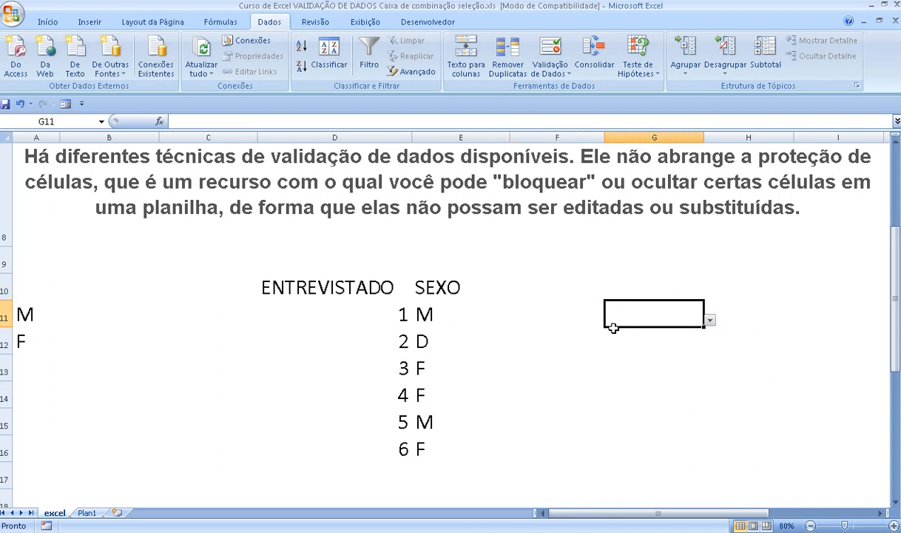
pyautogui.click(658, 289)
pyautogui.write('EN')
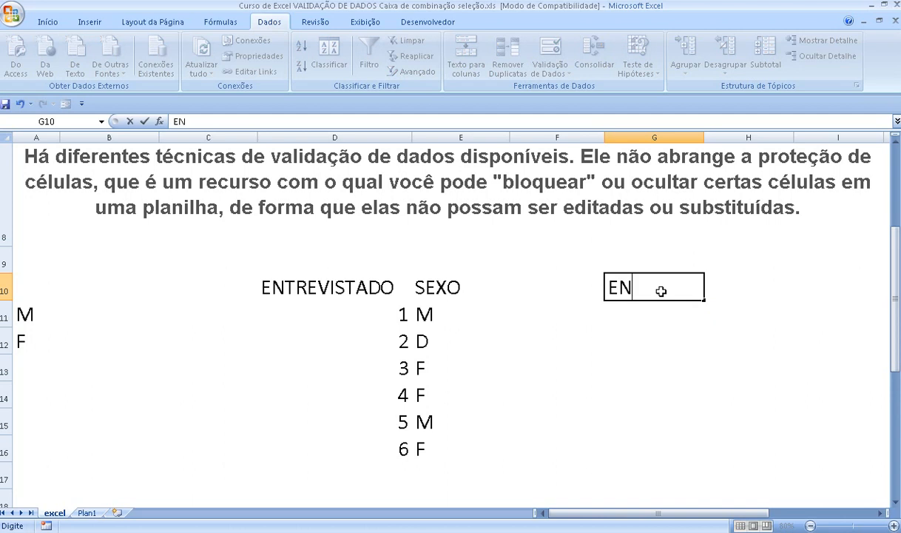
pyautogui.write('TREVISTADO')
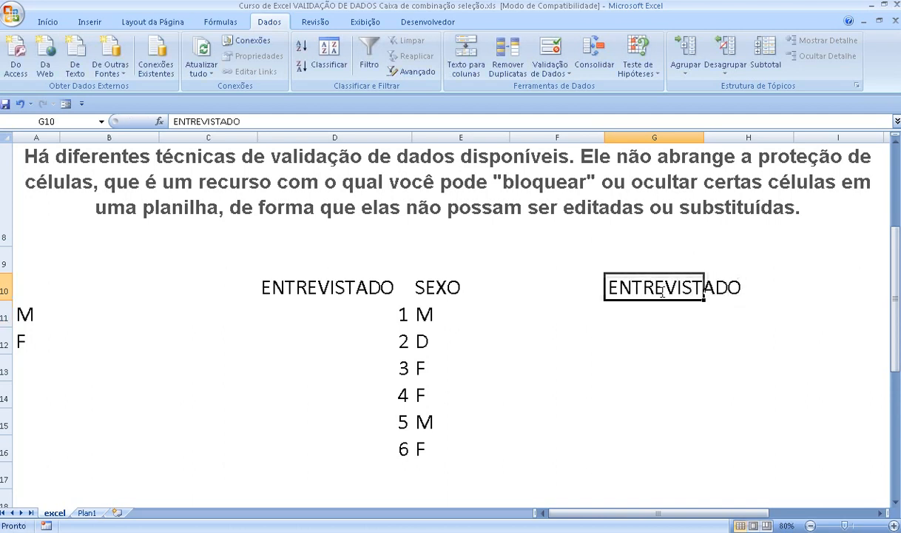
pyautogui.press('Tab')
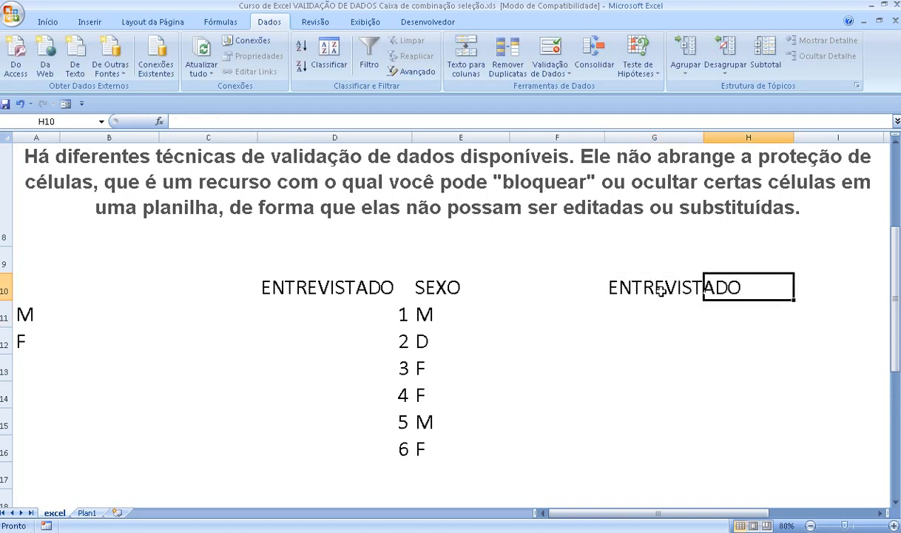
pyautogui.write('S')
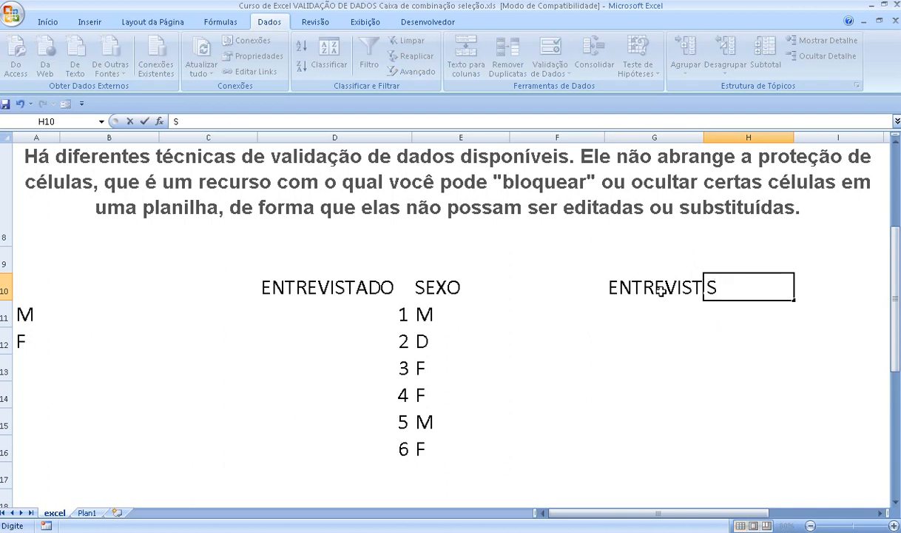
pyautogui.press('Escape')
# - Move the ENTREVISTADO header from G10 to F10 and select the drop-down cell G11
pyautogui.click(661, 291)
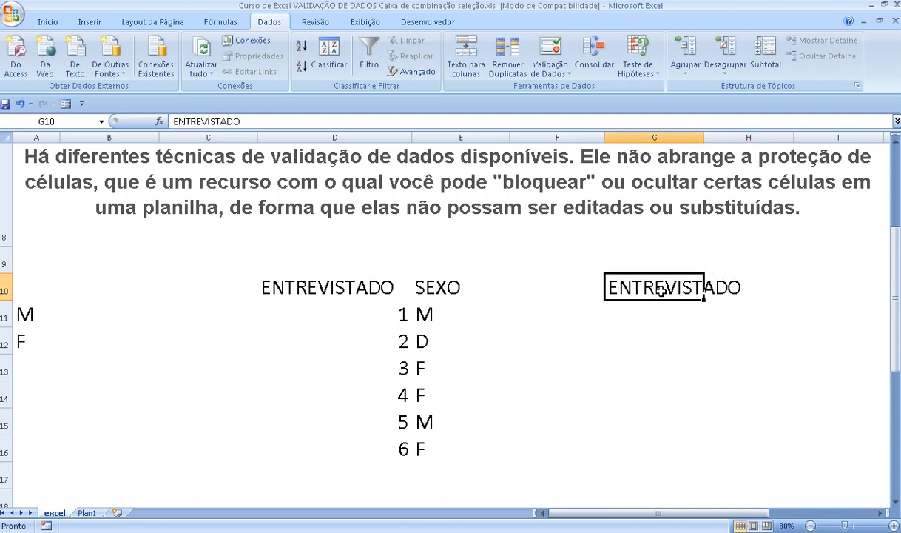
pyautogui.hotkey('ctrl', 'x')
pyautogui.press('Left')
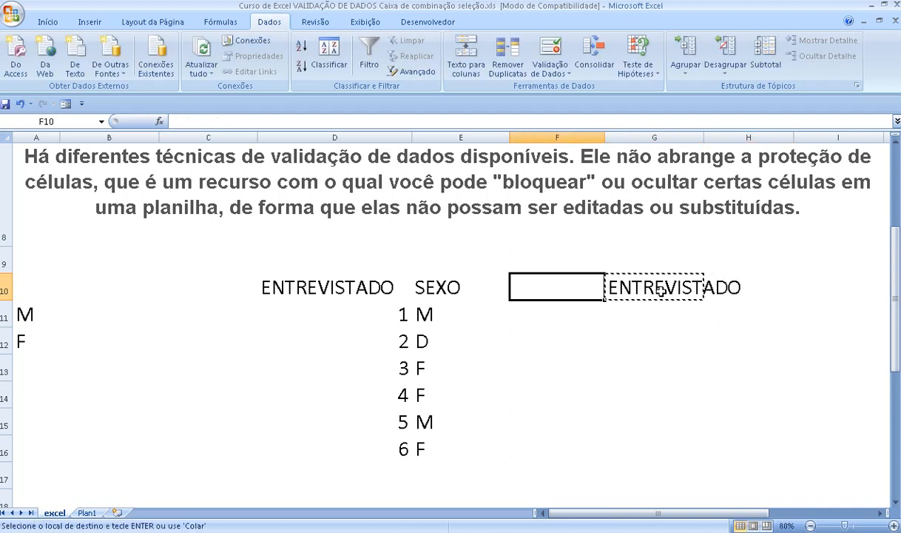
pyautogui.hotkey('ctrl', 'v')
pyautogui.press('Right')
pyautogui.press('Down')
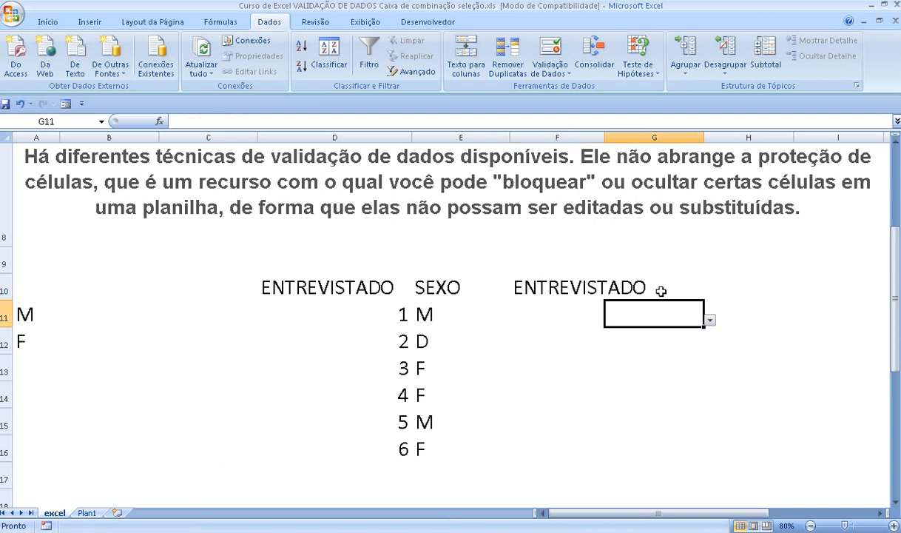